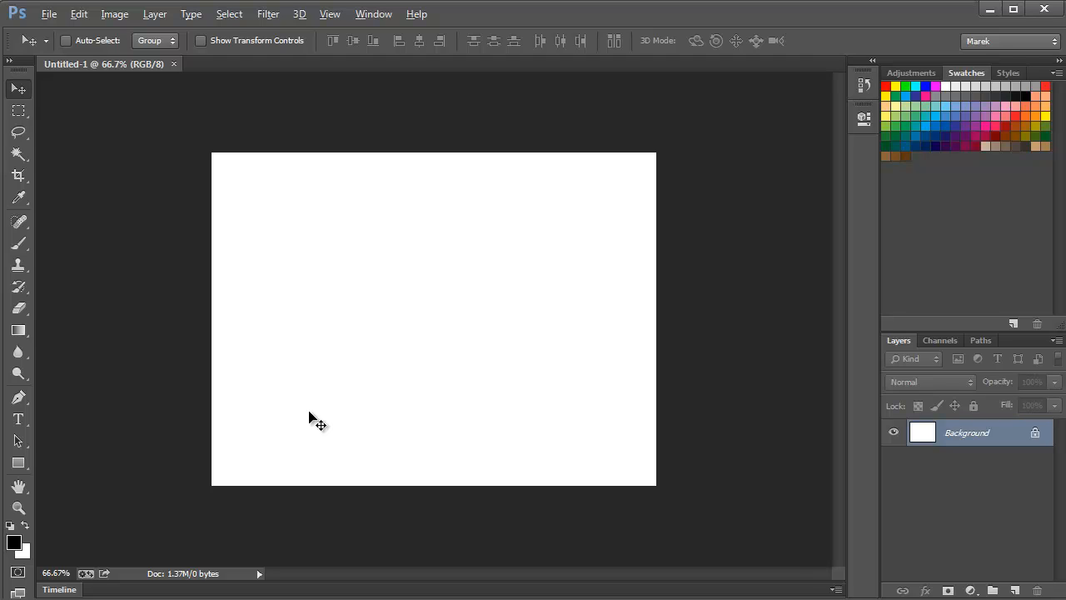
# - Fill the Background layer with black and set the Type tool's text color to white (ffffff)
pyautogui.press('alt')
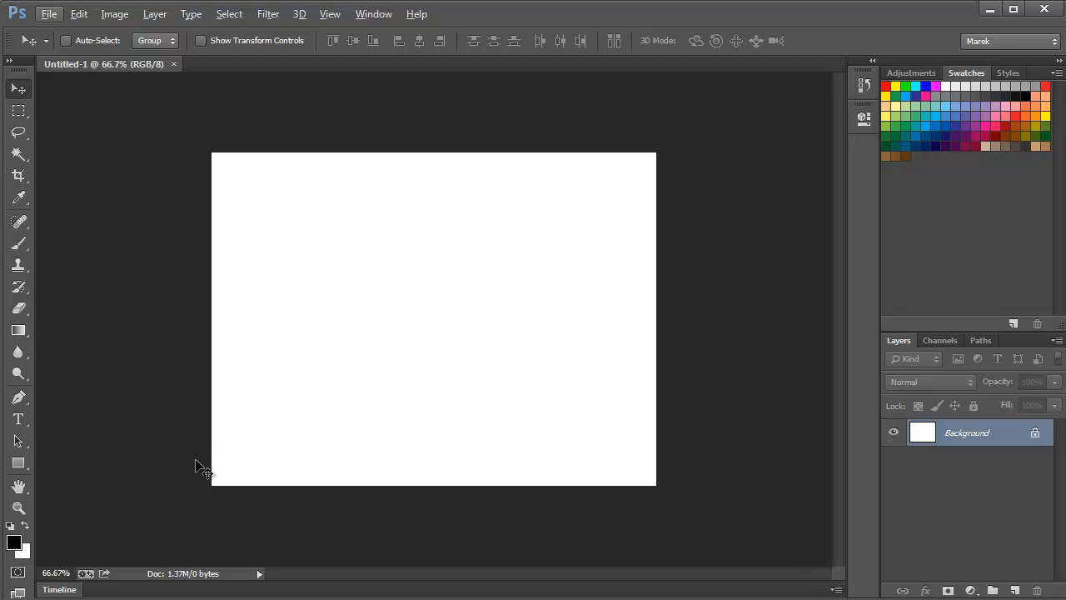
pyautogui.hotkey('alt', 'BackSpace')
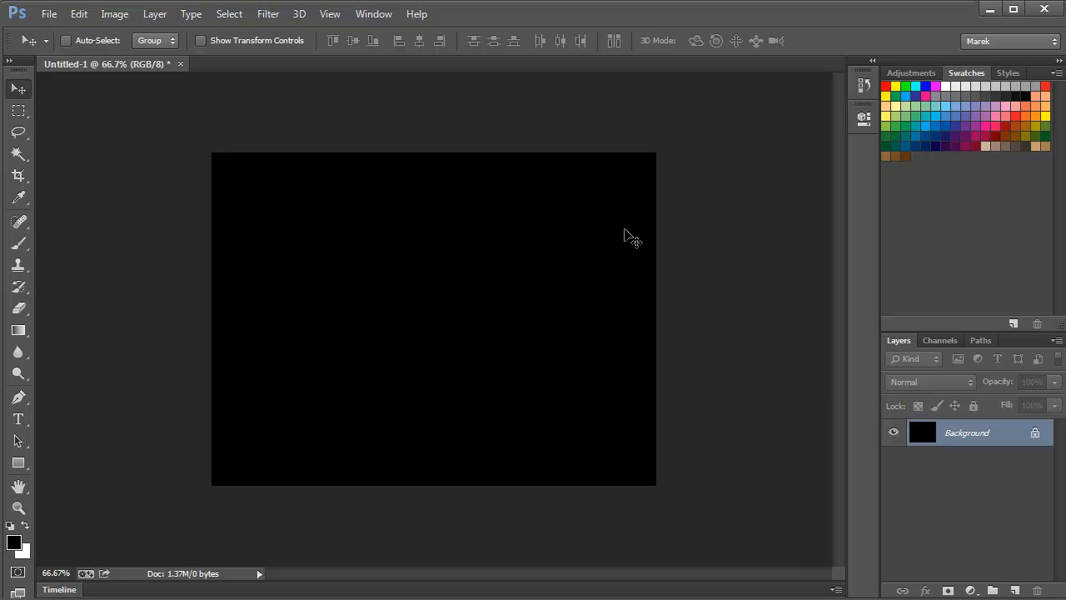
pyautogui.click(19, 420)
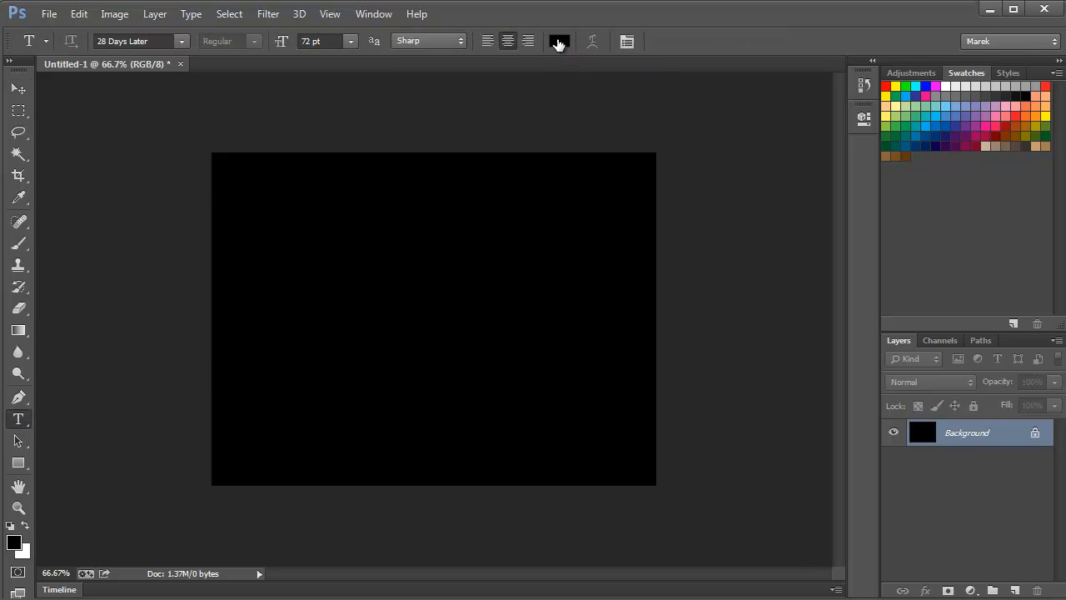
pyautogui.click(557, 41)
pyautogui.moveTo(399, 170)
pyautogui.mouseDown()
pyautogui.moveTo(376, 134)
pyautogui.moveTo(355, 126)
pyautogui.mouseUp()
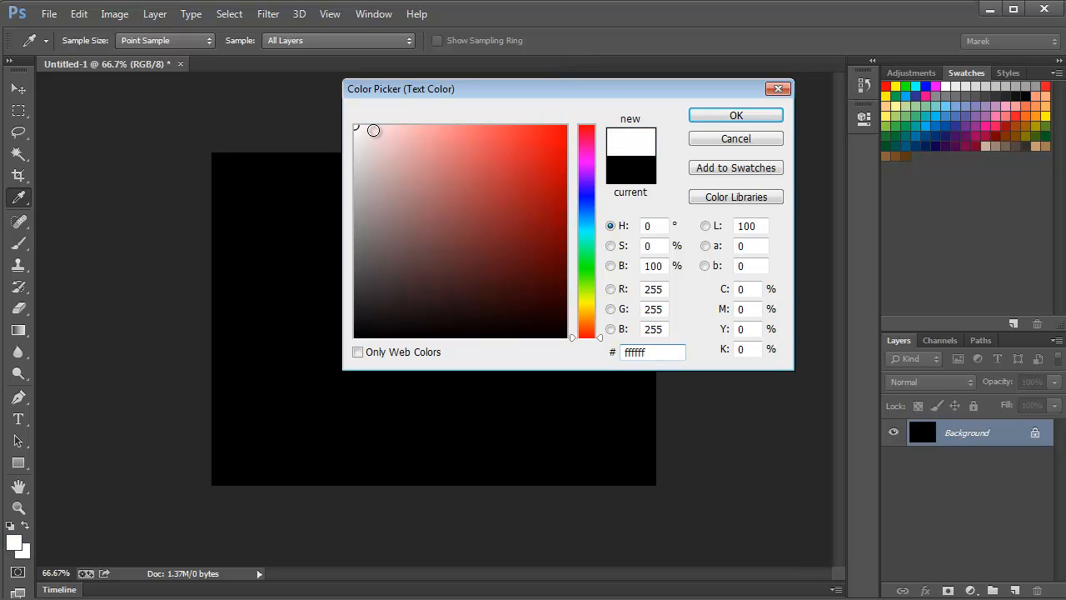
pyautogui.click(726, 117)
# - Set the Type tool's font to Walt Disney Script
pyautogui.click(181, 42)
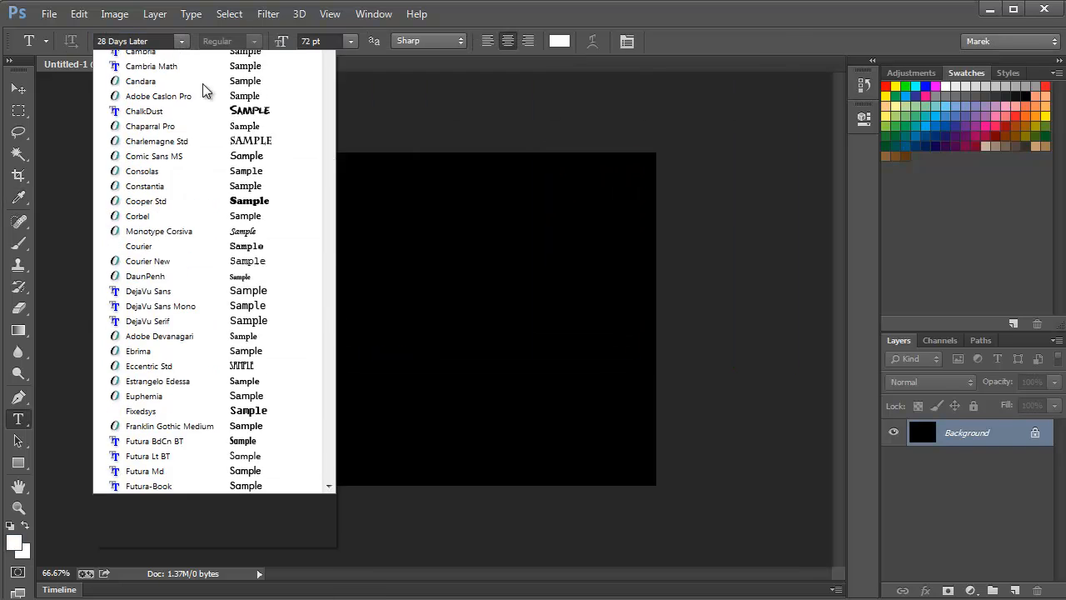
pyautogui.moveTo(330, 146); pyautogui.dragTo(338, 390)
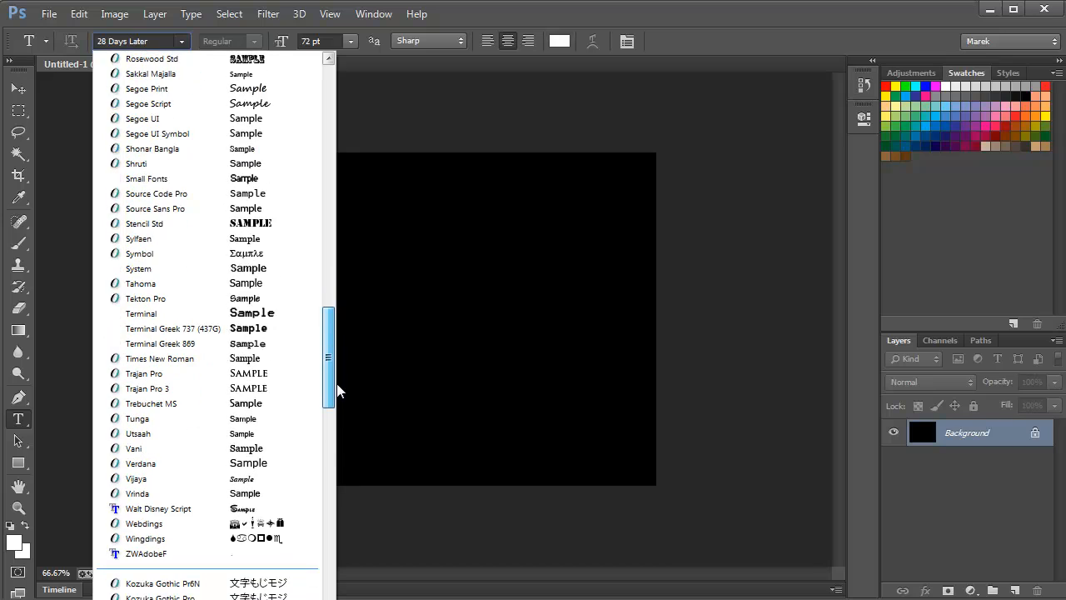
pyautogui.click(220, 508)
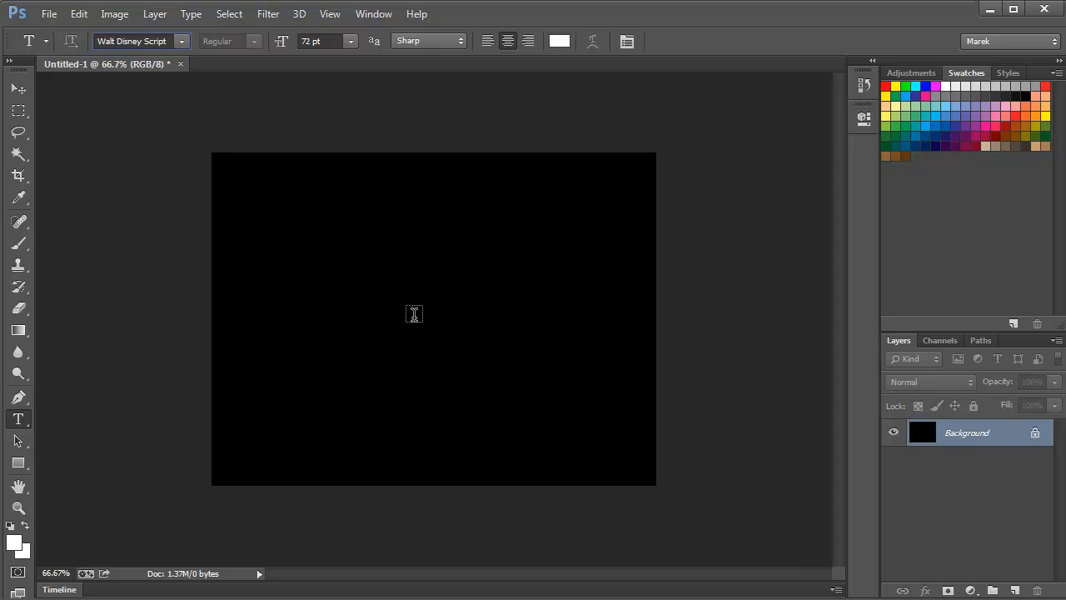
# - Add the text BOND near the center of the canvas and commit it
pyautogui.click(411, 313)
pyautogui.write('BOND')
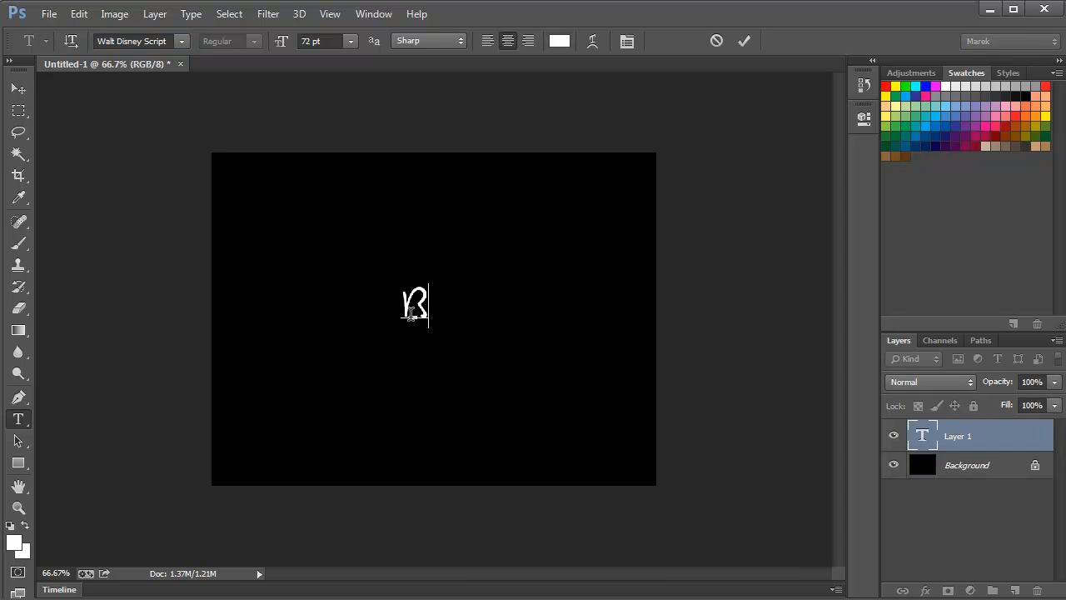
pyautogui.click(743, 40)
# - Change the BOND text's font to 28 Days Later
pyautogui.click(184, 44)
pyautogui.click(188, 45)
pyautogui.hotkey('ctrl', '+')
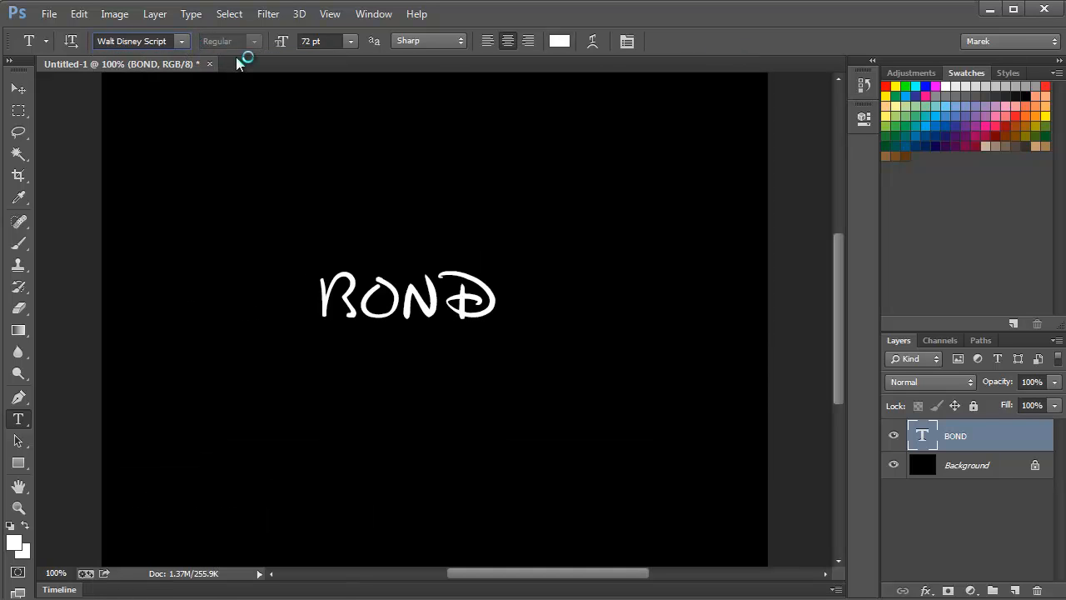
pyautogui.click(180, 41)
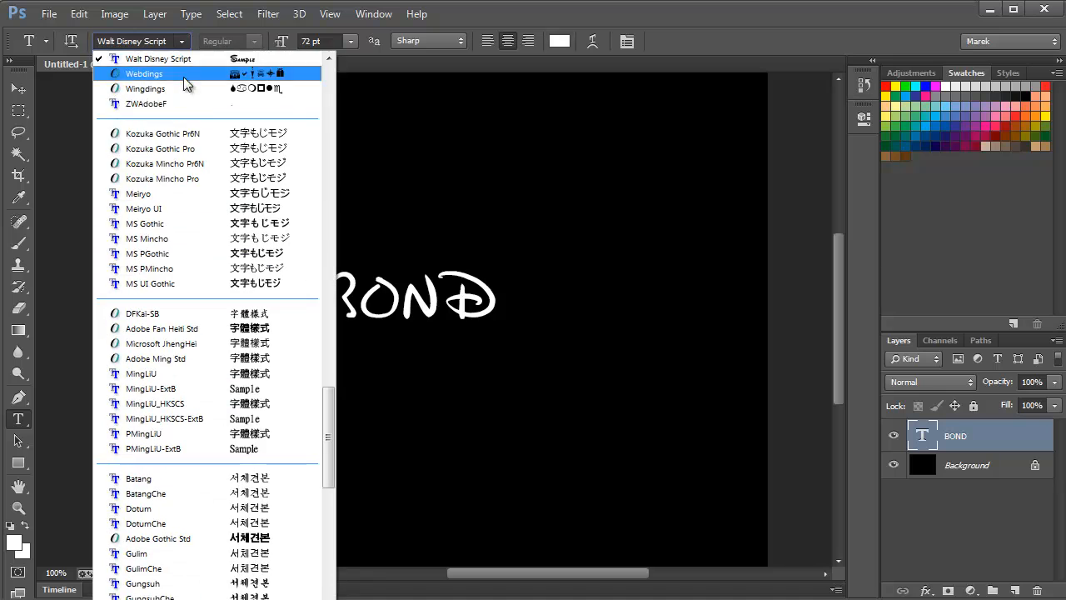
pyautogui.scroll(4, 275, 366)
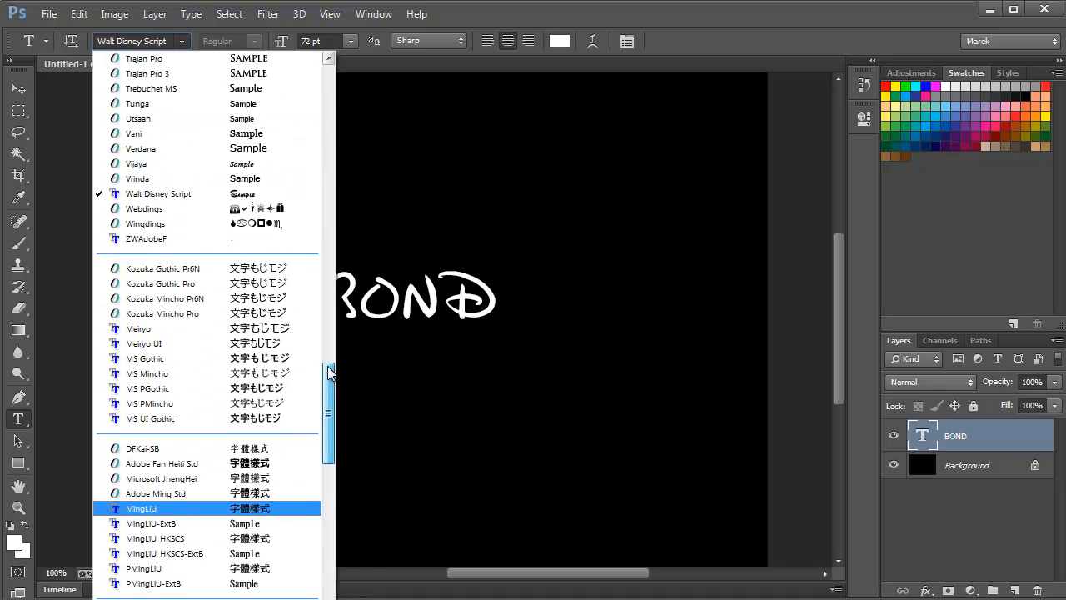
pyautogui.click(328, 87)
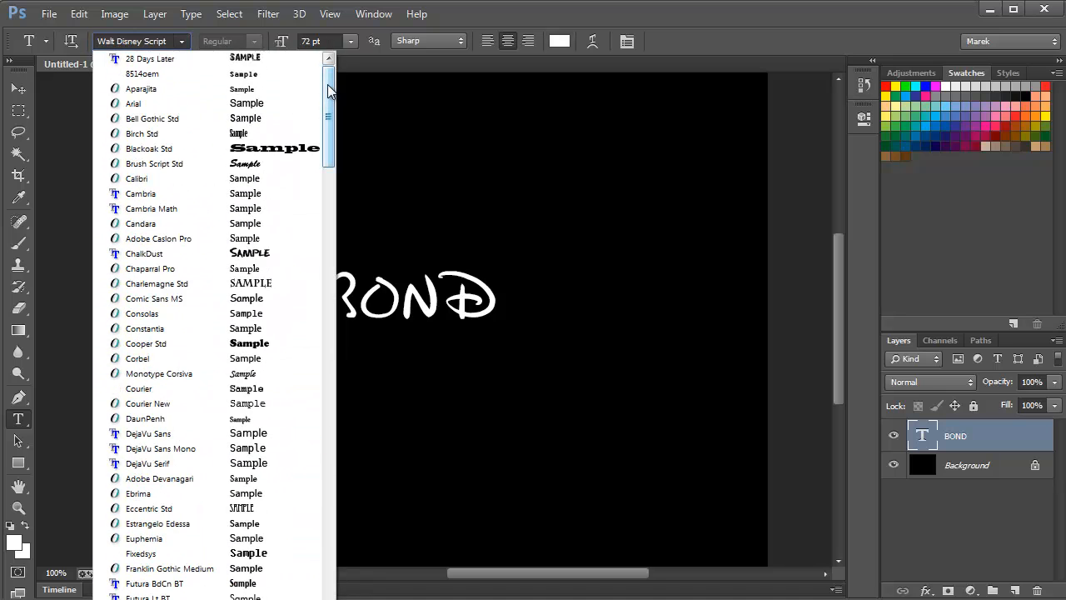
pyautogui.click(270, 56)
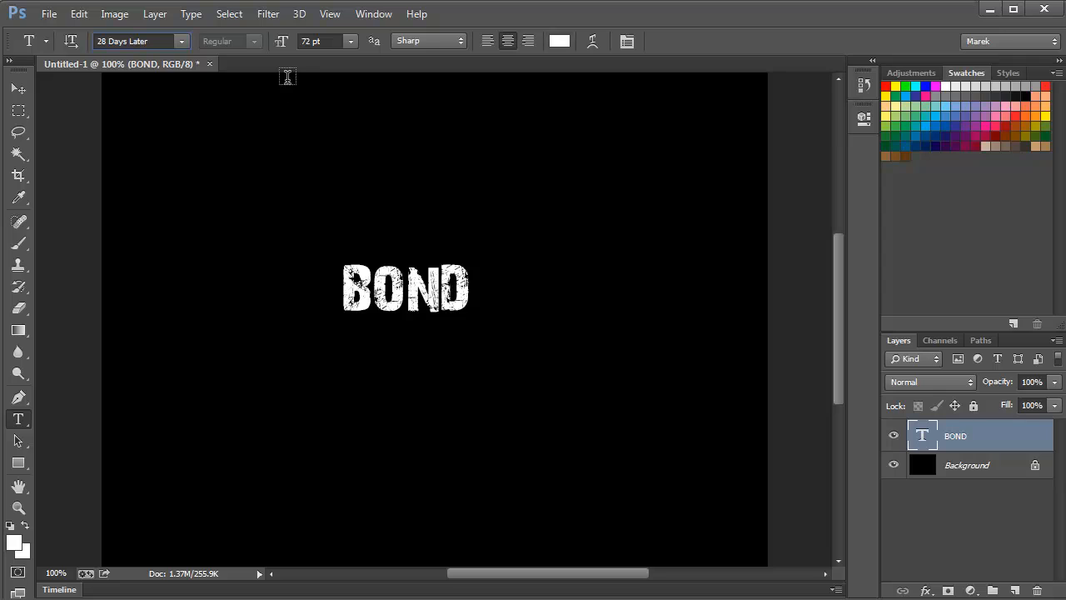
# - Set the BOND text's font size to 90 pt
pyautogui.click(350, 41)
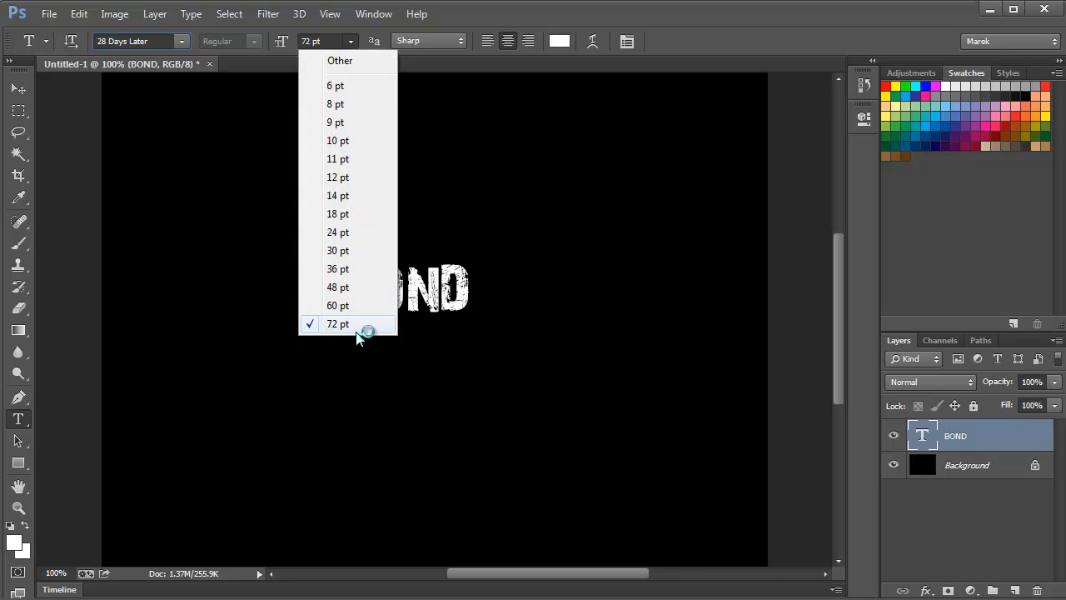
pyautogui.click(353, 36)
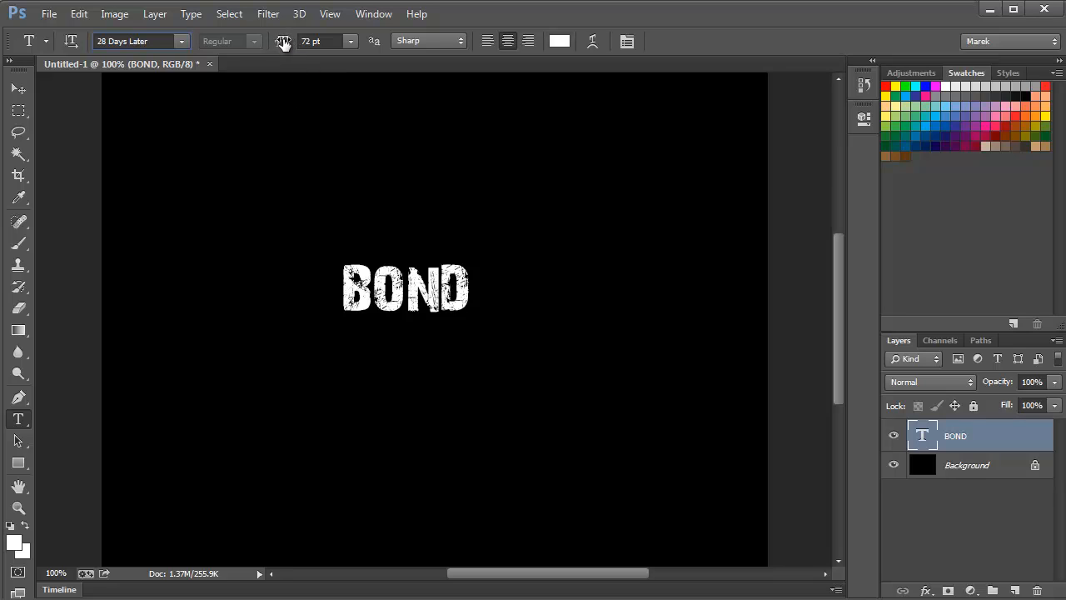
pyautogui.moveTo(283, 44); pyautogui.dragTo(300, 48)
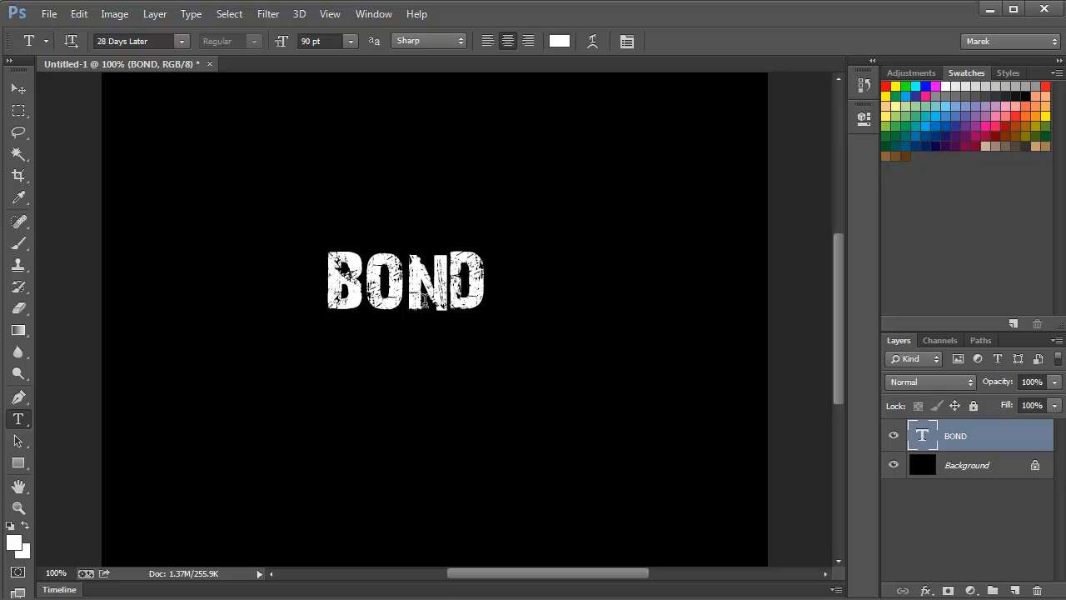
# - Convert the BOND text layer to a Smart Object
pyautogui.click(18, 88)
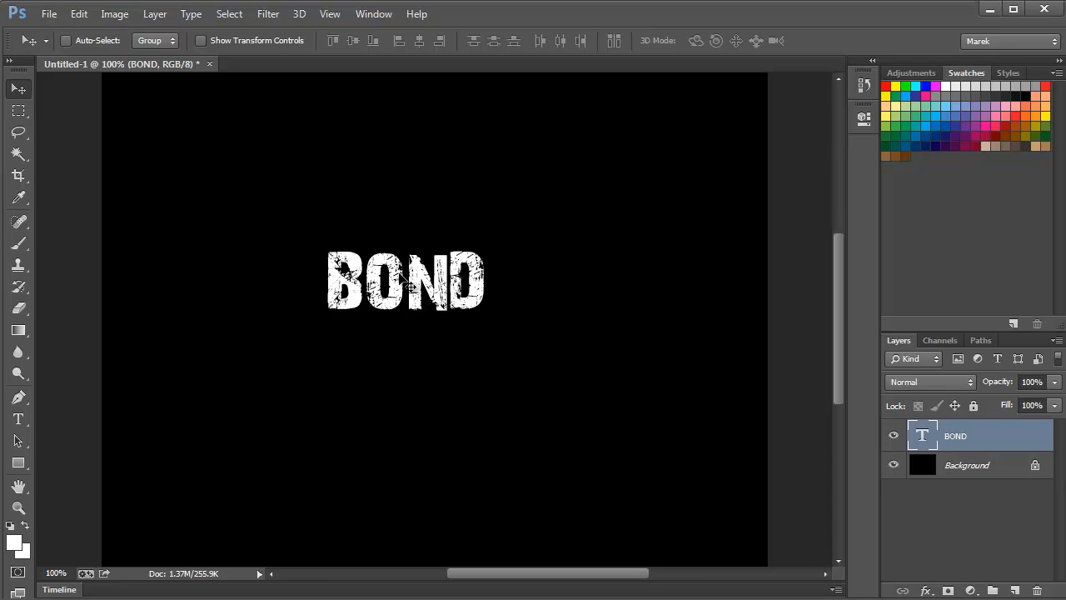
pyautogui.rightClick(996, 440)
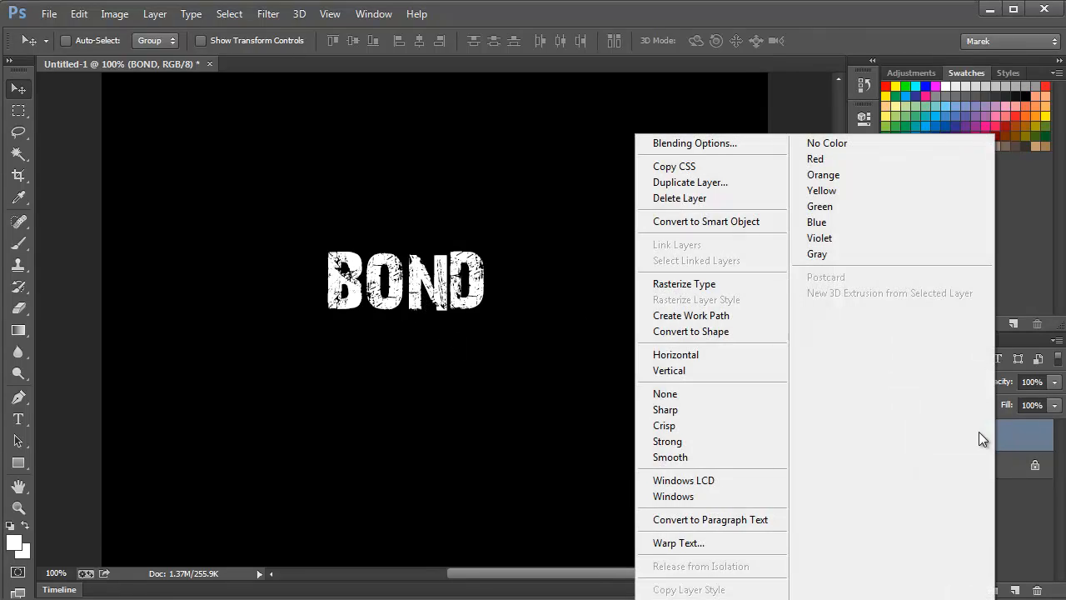
pyautogui.click(727, 223)
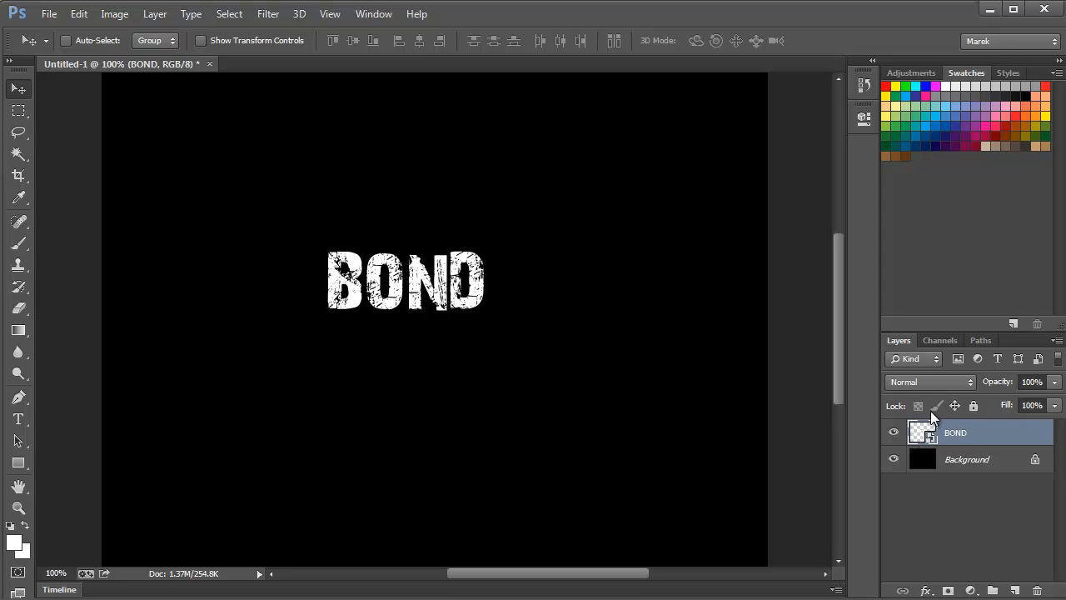
# - Duplicate the BOND layer as BOND copy and move the copy straight down, just beneath the original word
pyautogui.moveTo(949, 332); pyautogui.dragTo(951, 175)
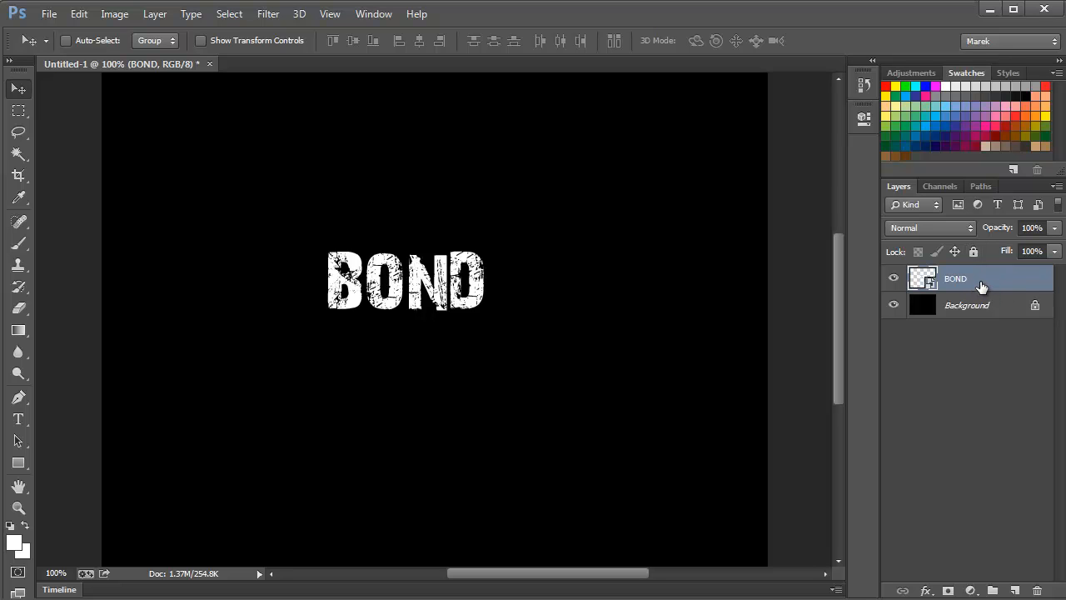
pyautogui.rightClick(987, 280)
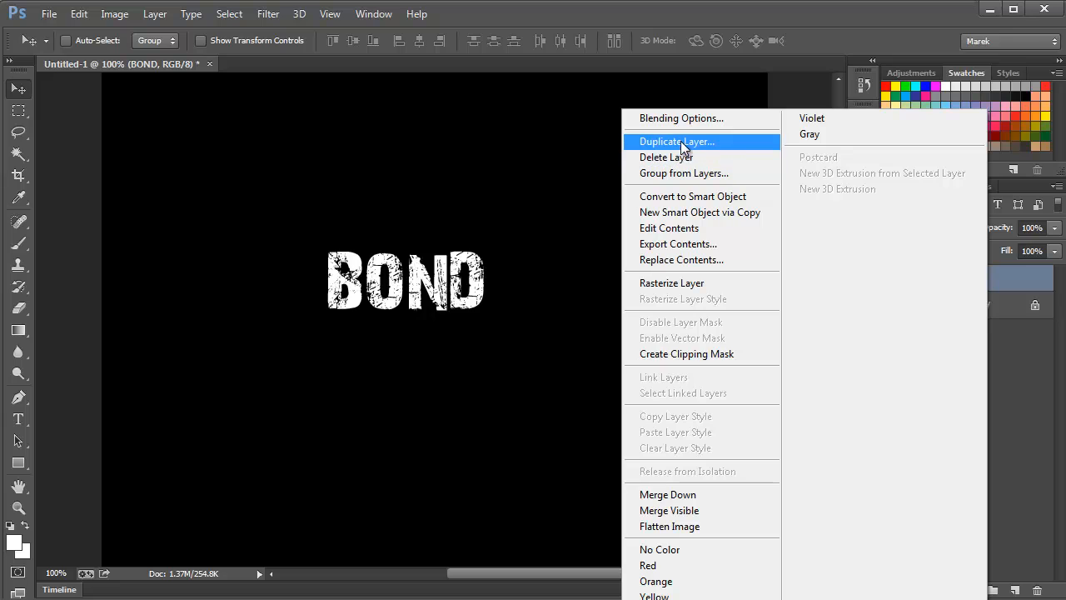
pyautogui.click(683, 141)
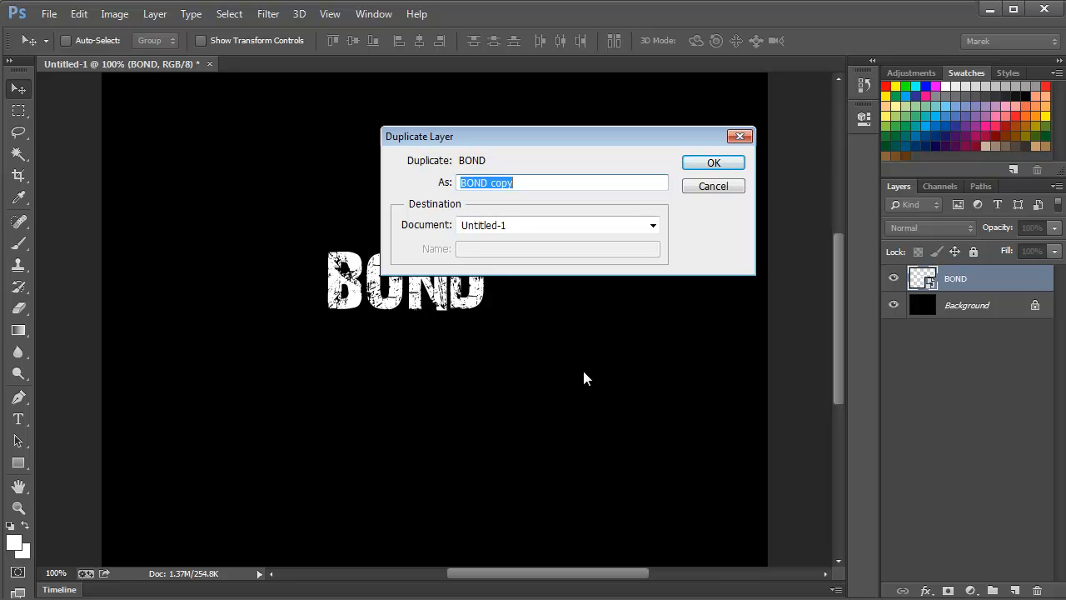
pyautogui.press('Return')
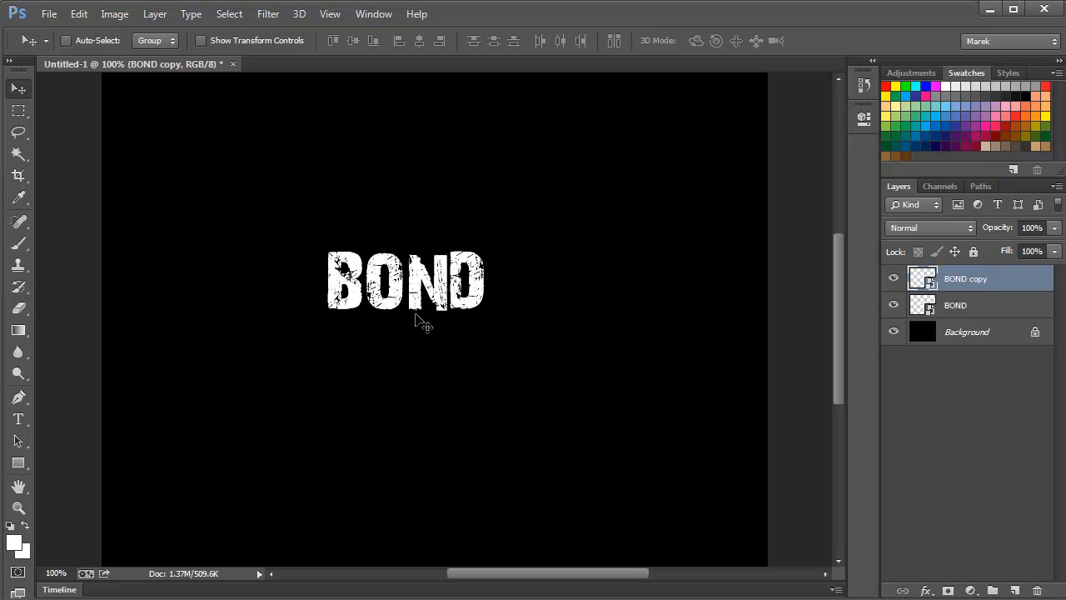
pyautogui.moveTo(418, 317); pyautogui.dragTo(423, 381)
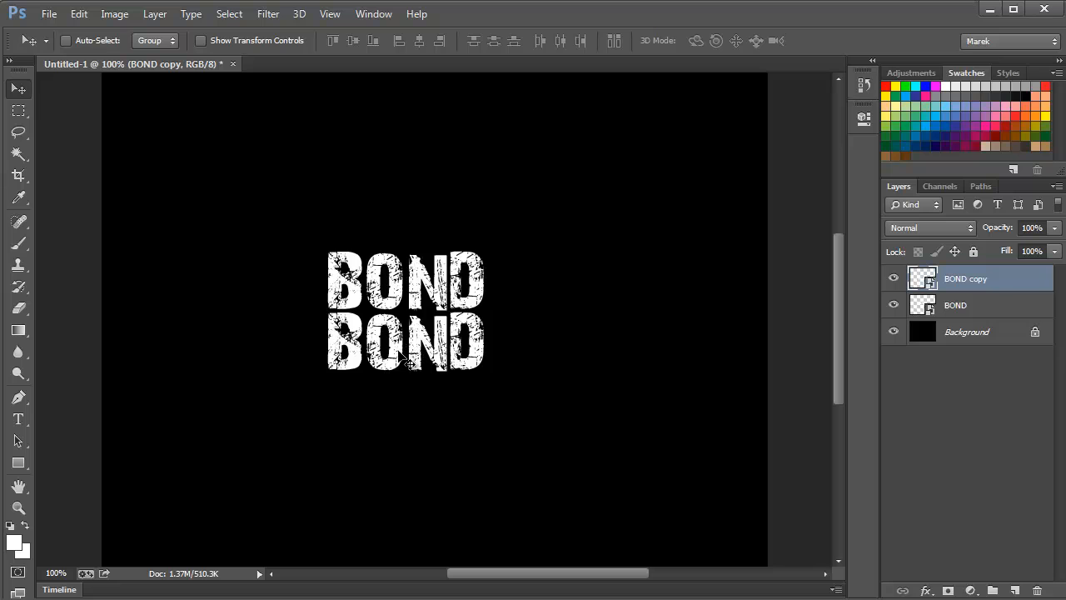
# - Flip the BOND copy layer vertically to form the mirrored text
pyautogui.click(78, 13)
pyautogui.moveTo(234, 340)
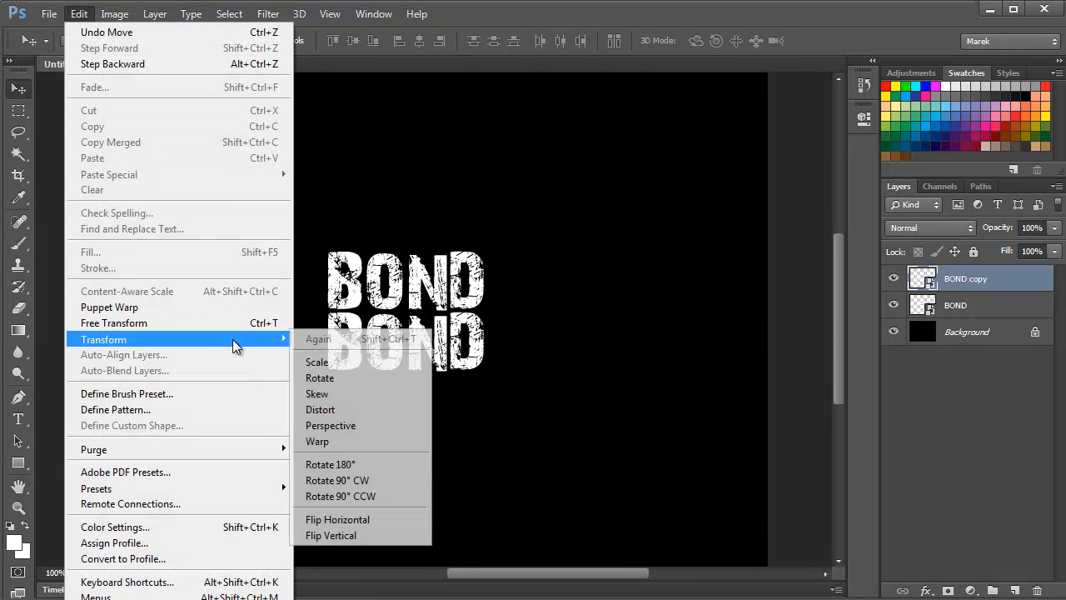
pyautogui.click(363, 538)
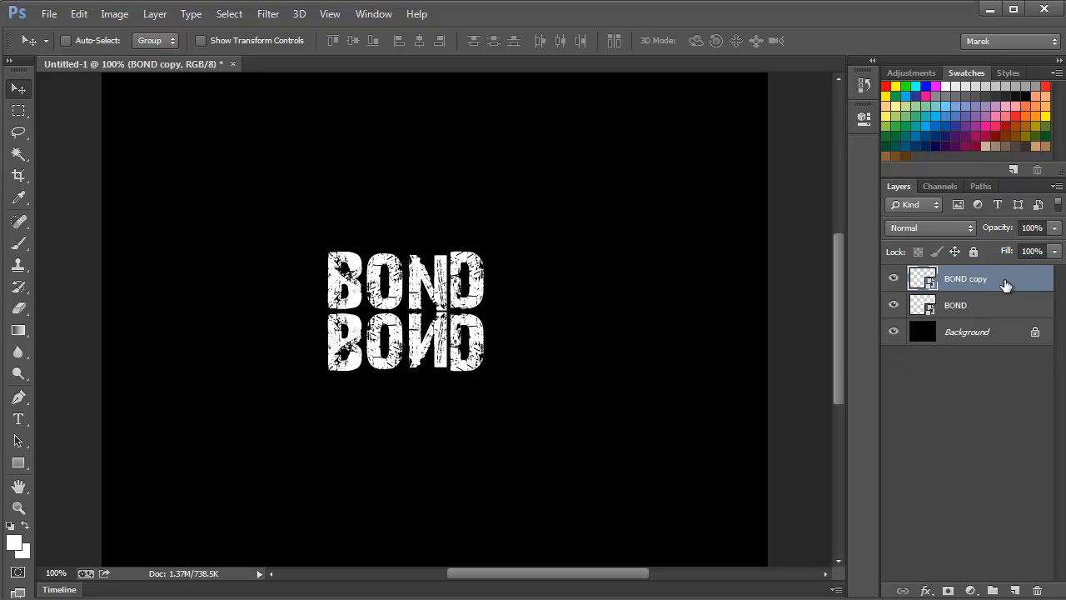
# - Move the BOND copy layer beneath the BOND layer in the stack and add a layer mask to it
pyautogui.moveTo(1003, 278); pyautogui.dragTo(996, 306)
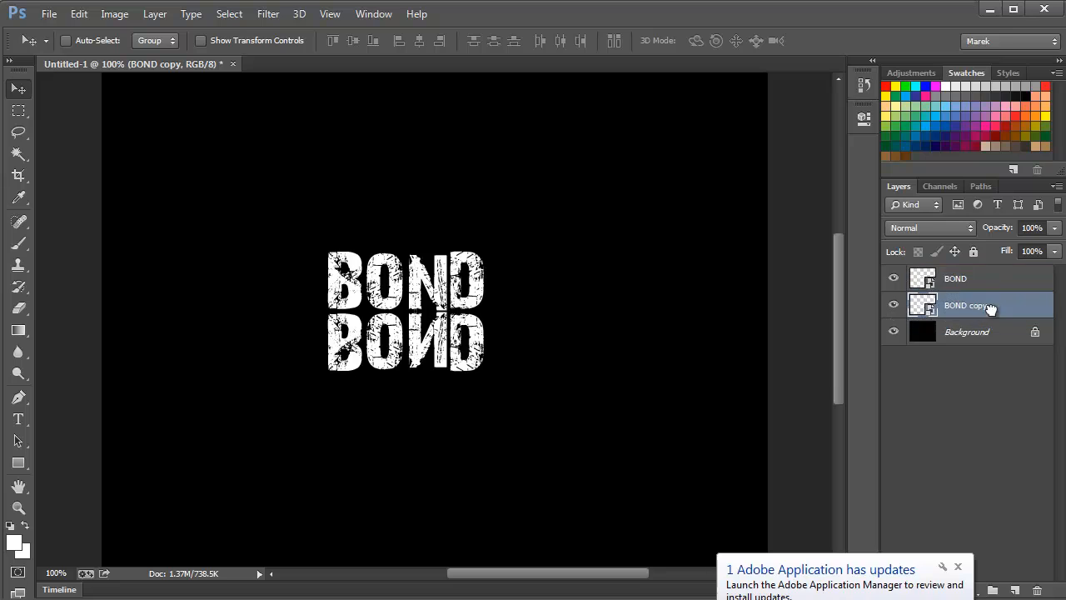
pyautogui.click(958, 567)
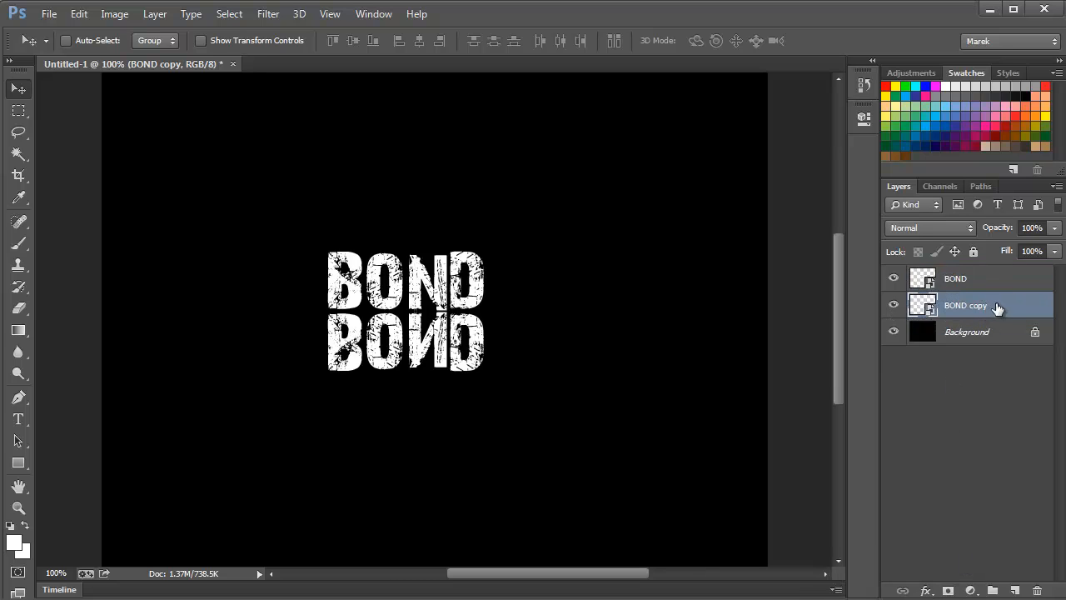
pyautogui.click(948, 591)
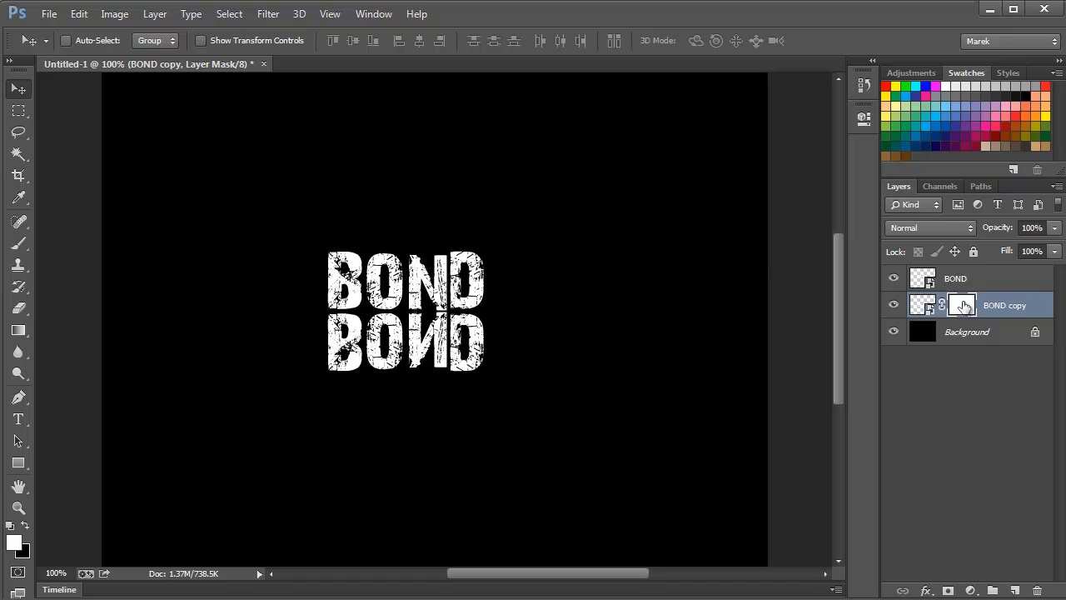
# - Draw a white-to-black linear gradient on the BOND copy mask, from the top of the original word down to the bottom of the reflection
pyautogui.click(20, 332)
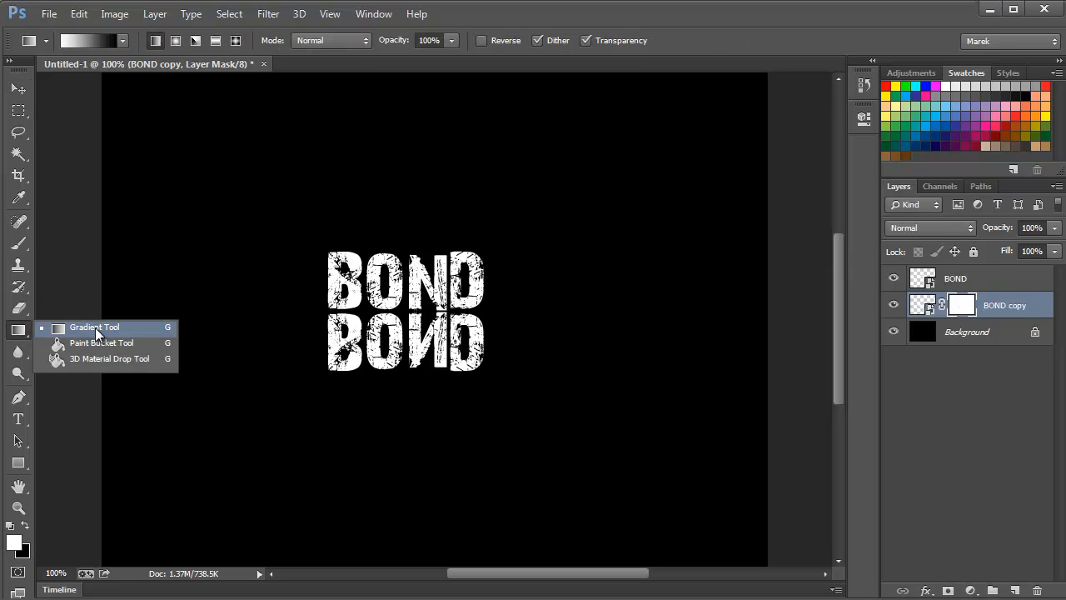
pyautogui.click(95, 327)
pyautogui.click(122, 40)
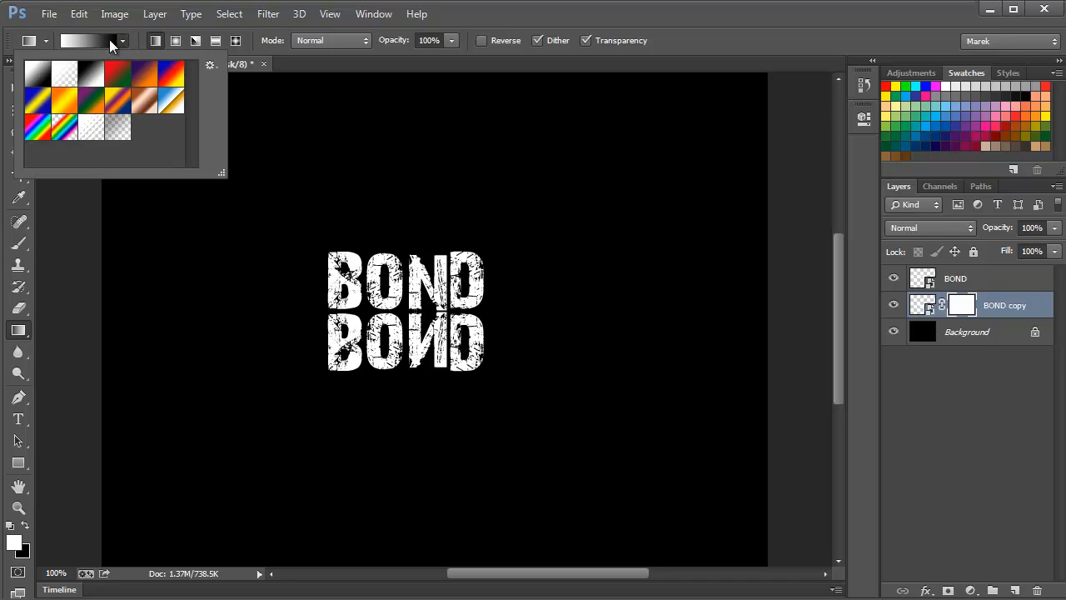
pyautogui.click(89, 76)
pyautogui.click(120, 39)
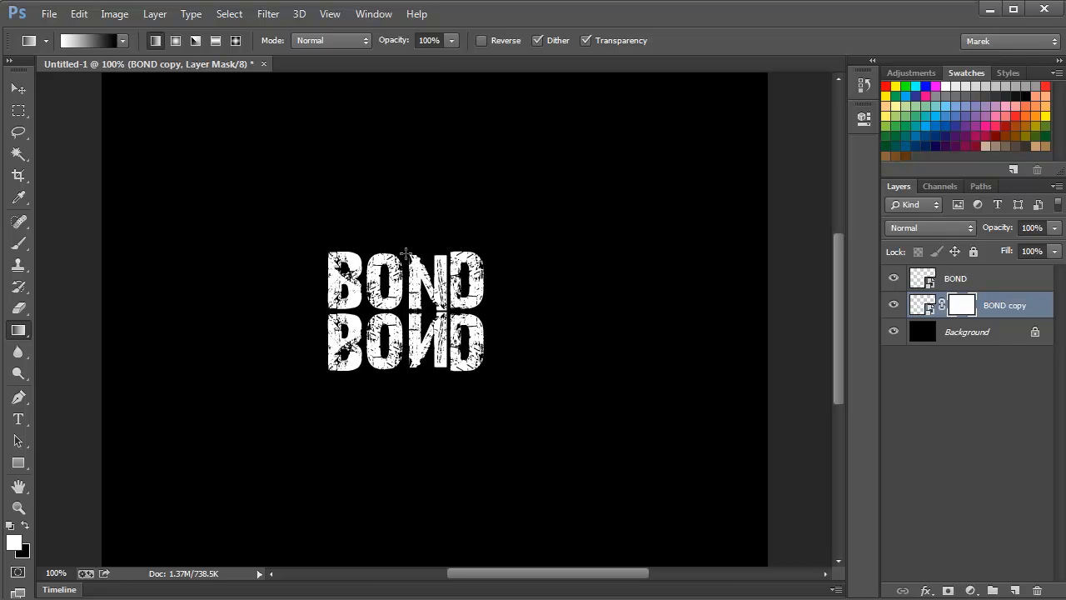
pyautogui.moveTo(406, 251); pyautogui.dragTo(400, 373)
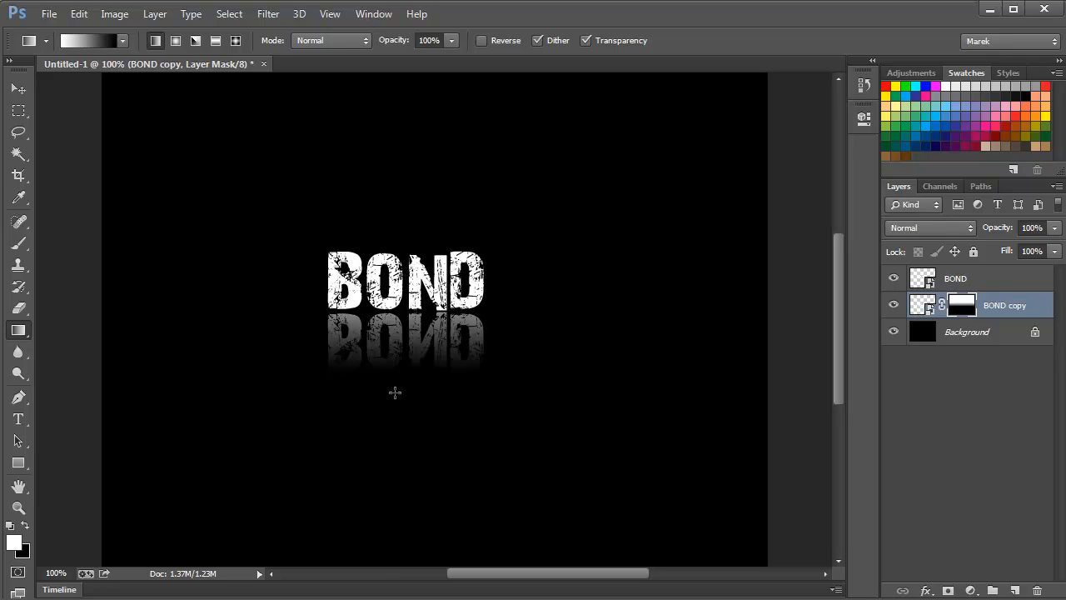
# - Apply a Gaussian Blur with a 1.0-pixel radius to the BOND copy layer's image and set the layer's opacity to 55%
pyautogui.click(922, 305)
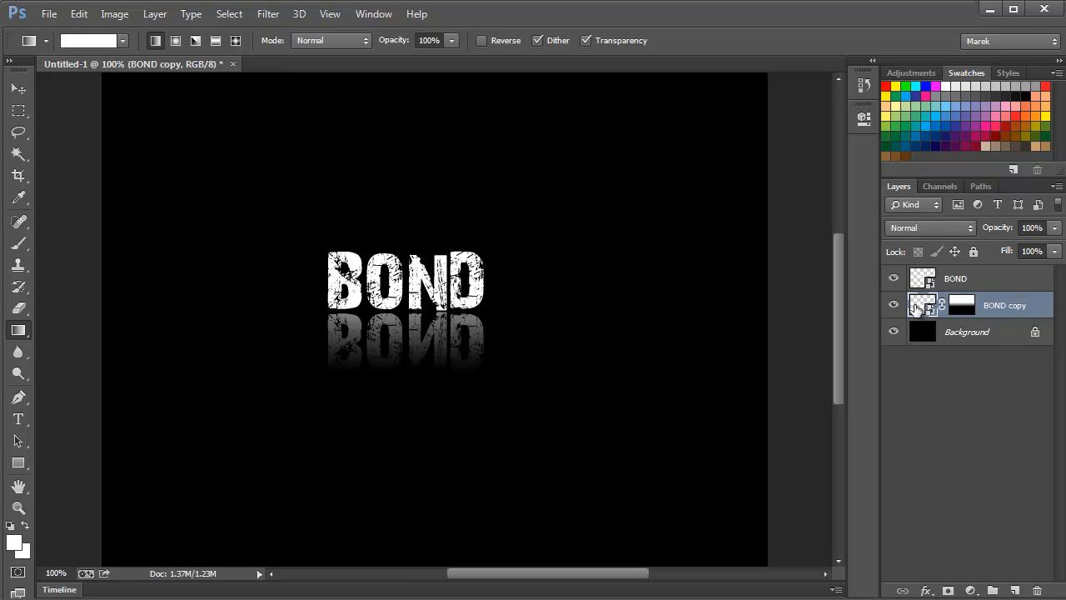
pyautogui.click(268, 14)
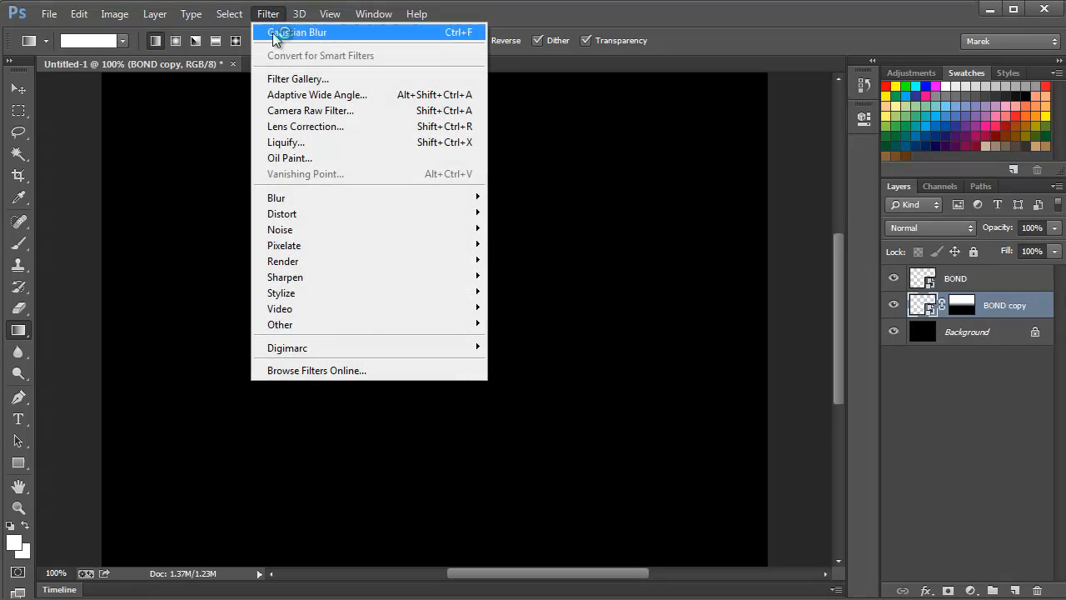
pyautogui.moveTo(352, 196)
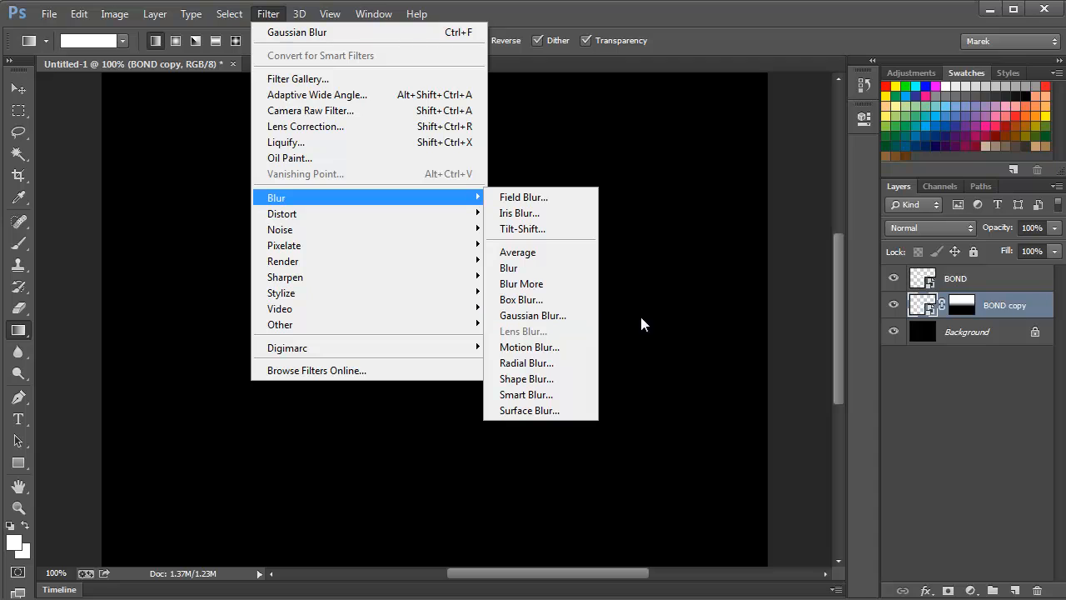
pyautogui.click(545, 315)
pyautogui.moveTo(760, 99); pyautogui.dragTo(722, 153)
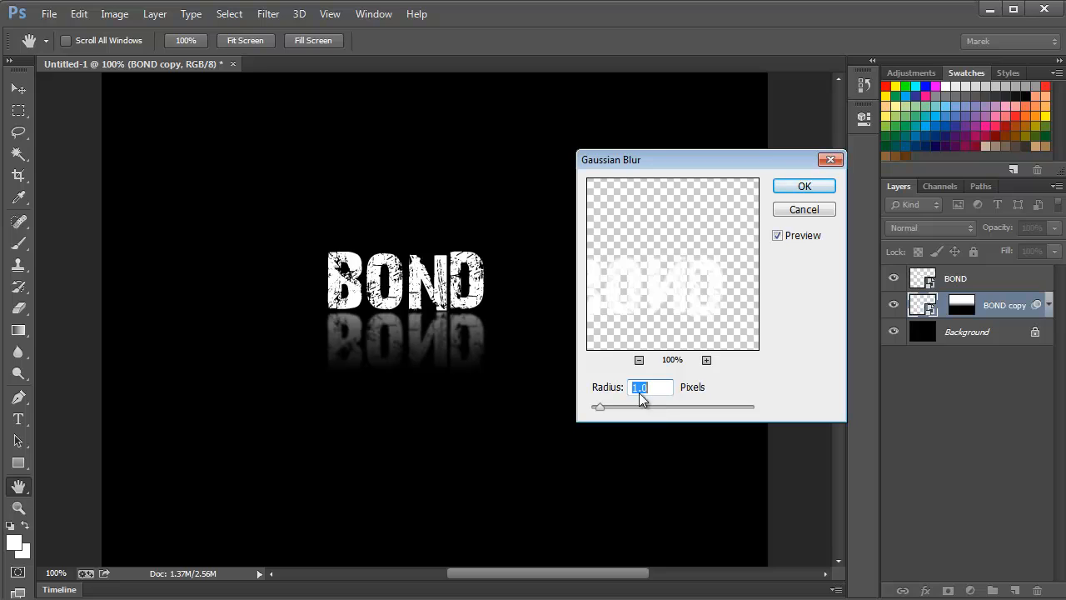
pyautogui.click(804, 186)
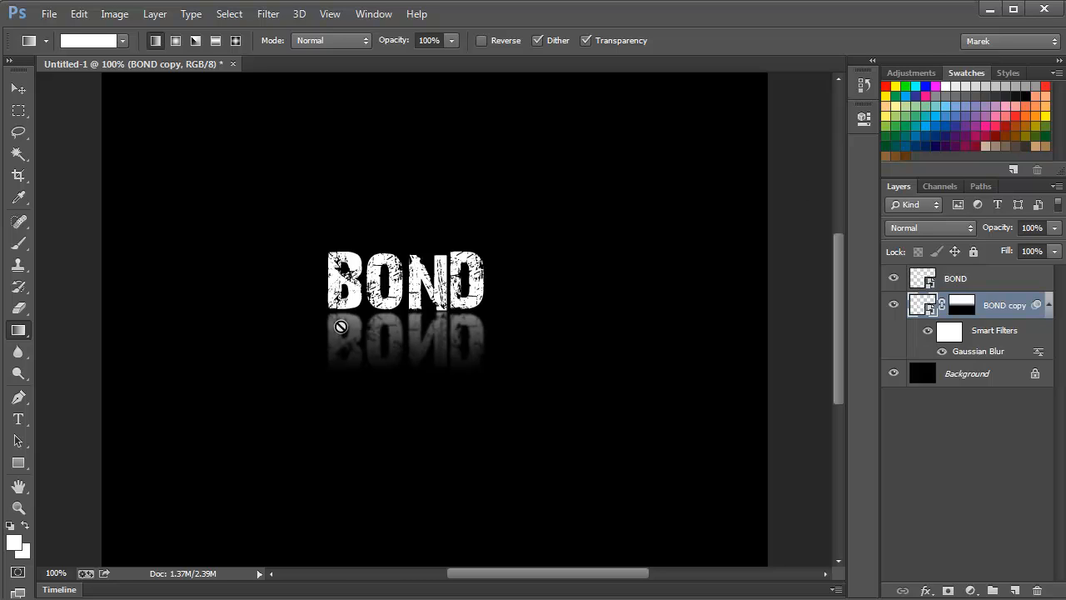
pyautogui.moveTo(1000, 236)
pyautogui.mouseDown()
pyautogui.moveTo(985, 233)
pyautogui.moveTo(995, 234)
pyautogui.mouseUp()
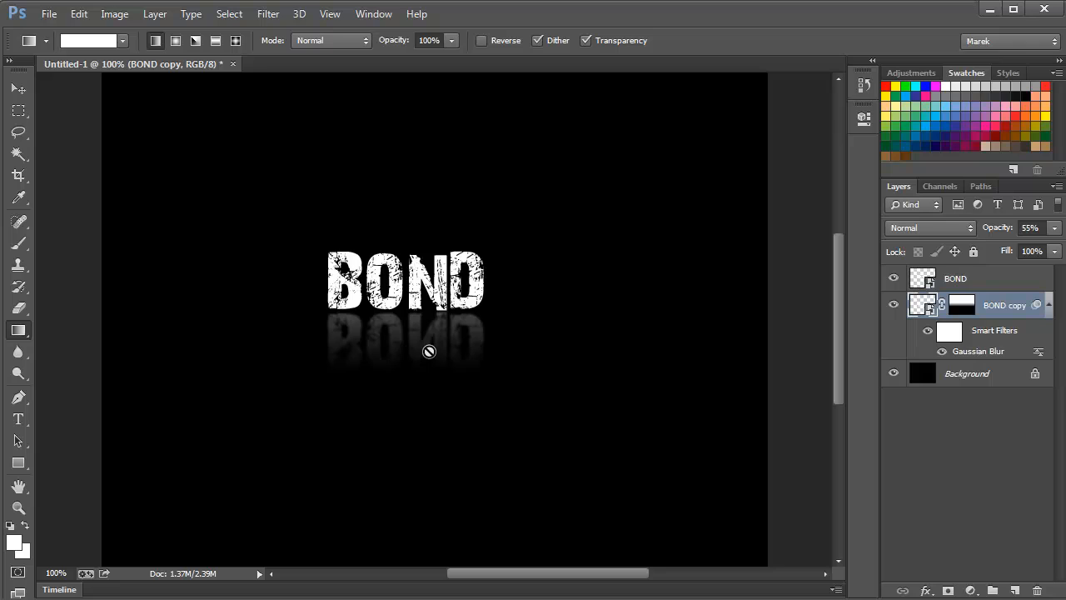
# - Open the contents of the original BOND layer's smart object for editing
pyautogui.click(928, 279)
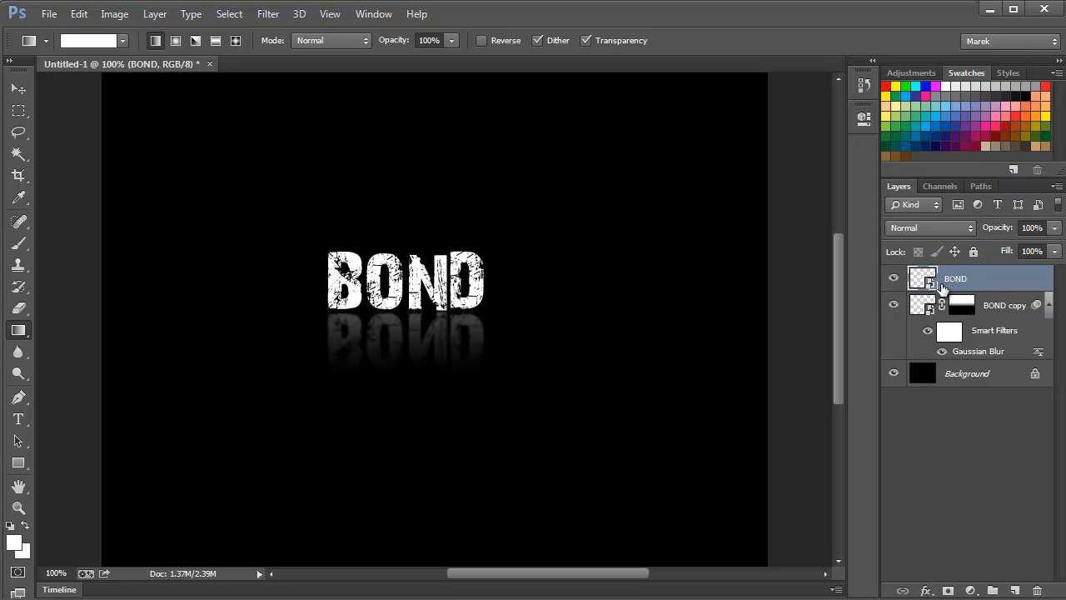
pyautogui.doubleClick(922, 279)
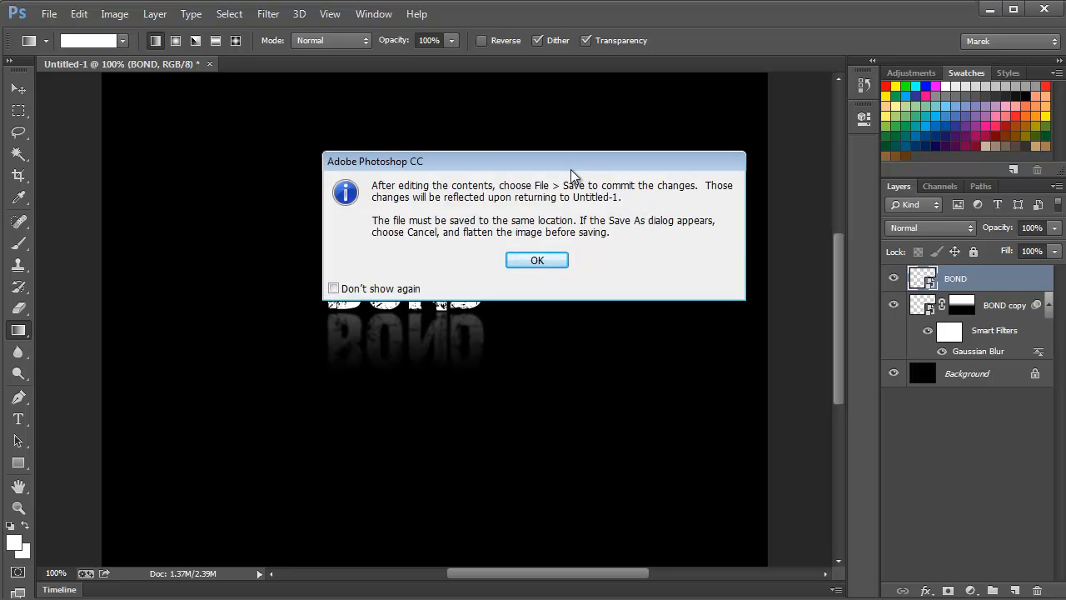
pyautogui.click(537, 261)
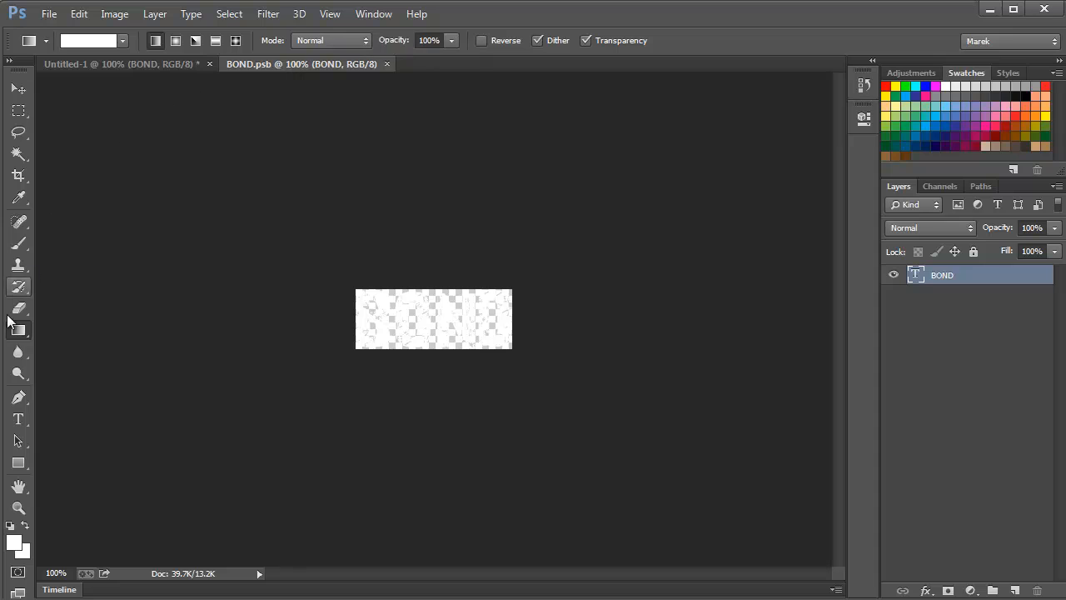
# - Replace the text in BOND.psb with STOP, and close the document with its changes saved
pyautogui.click(20, 420)
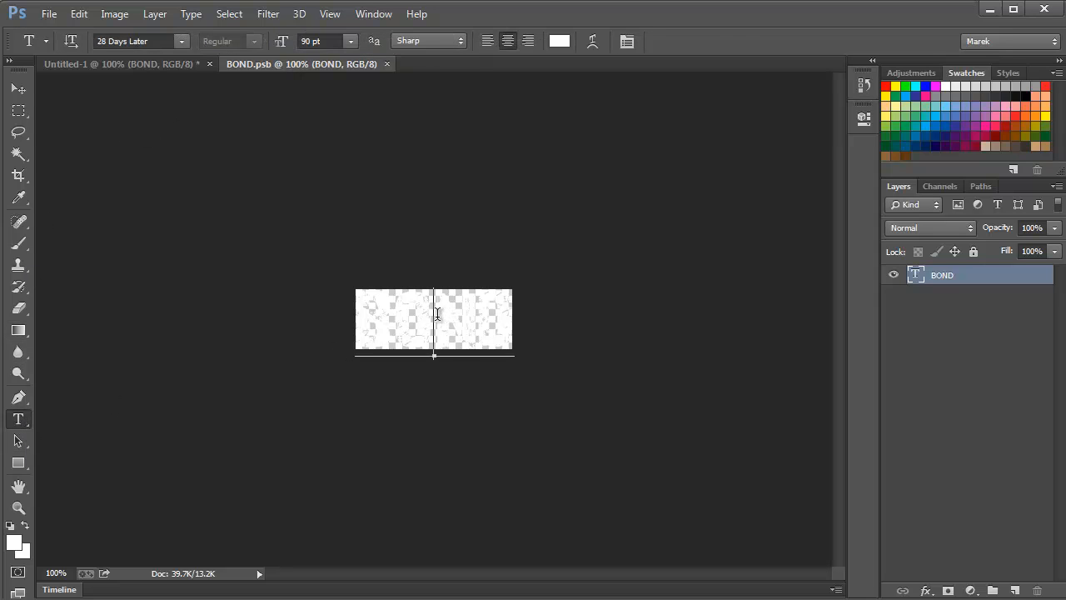
pyautogui.click(439, 318)
pyautogui.moveTo(373, 318); pyautogui.dragTo(510, 318)
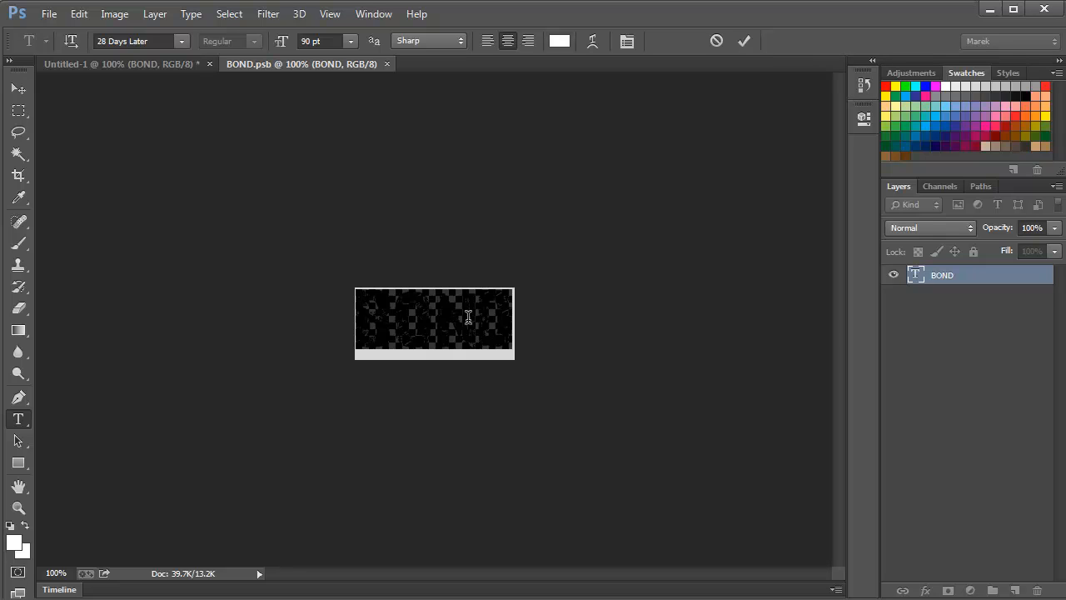
pyautogui.write('STOP')
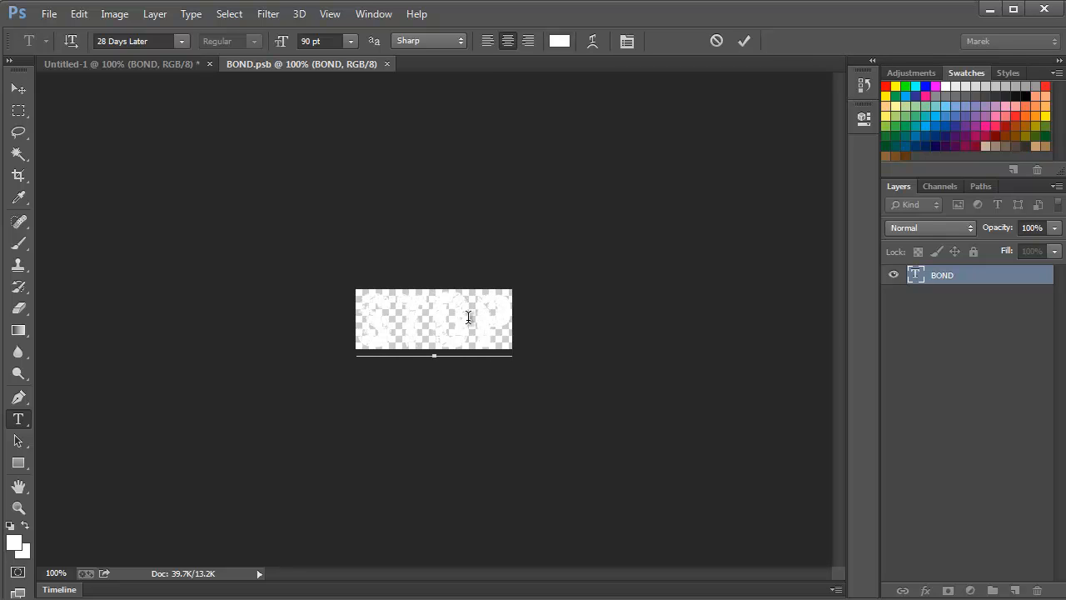
pyautogui.click(744, 40)
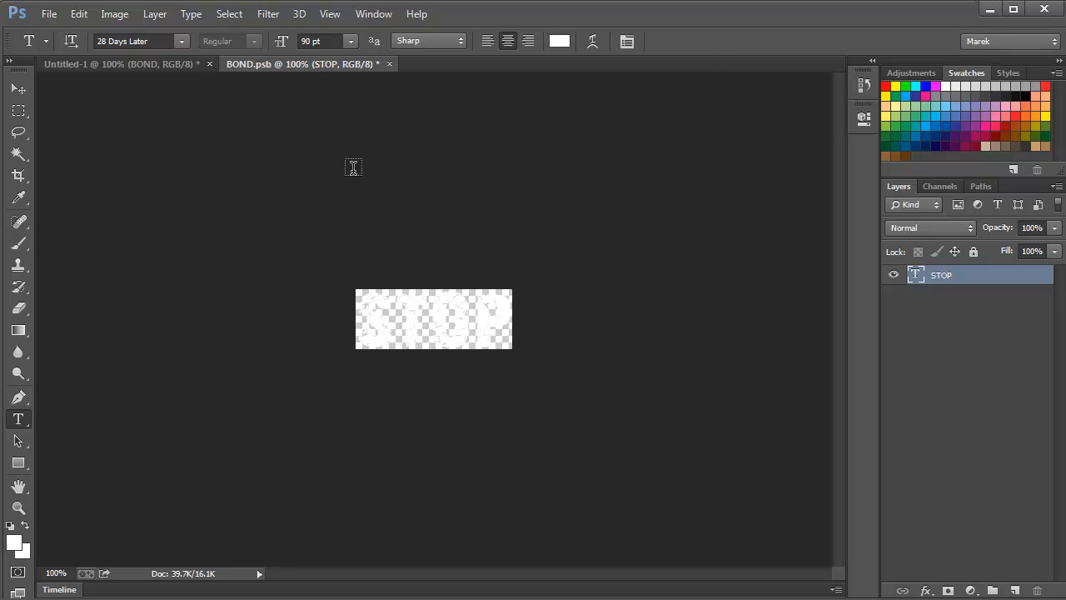
pyautogui.click(389, 65)
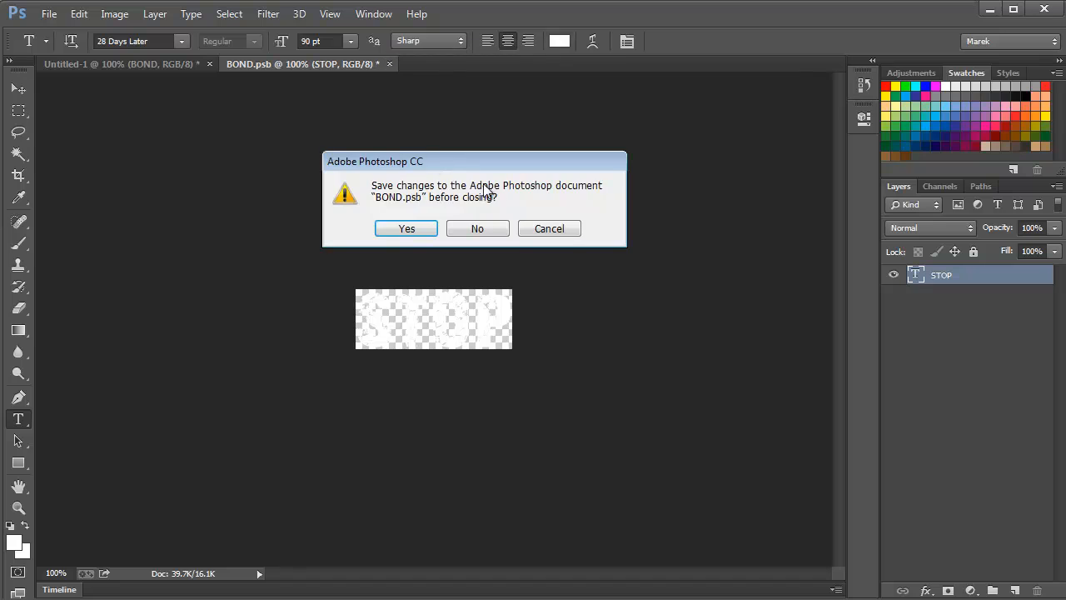
pyautogui.click(408, 231)
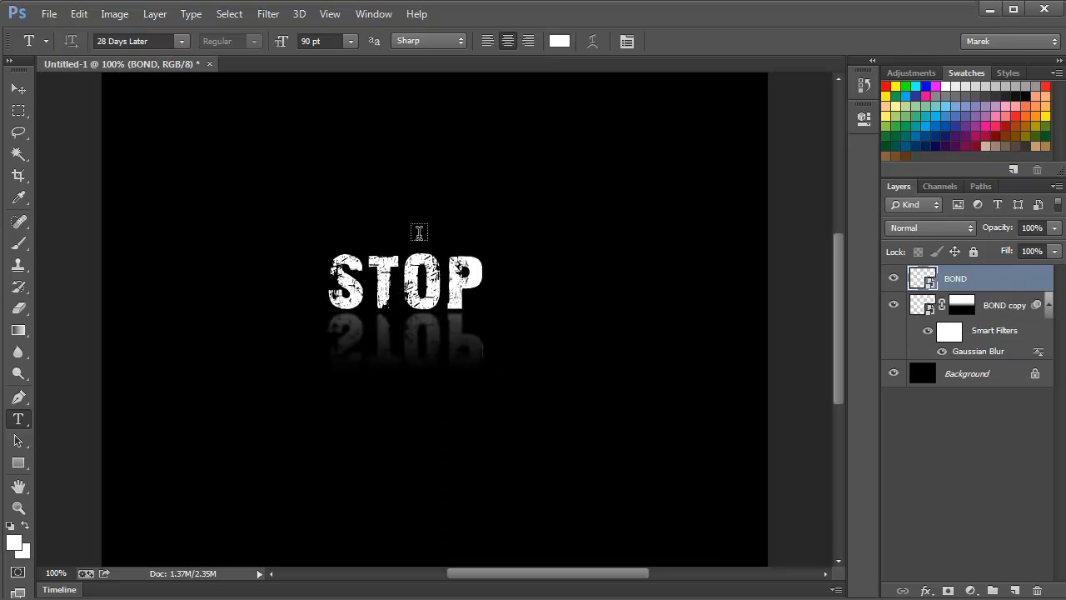